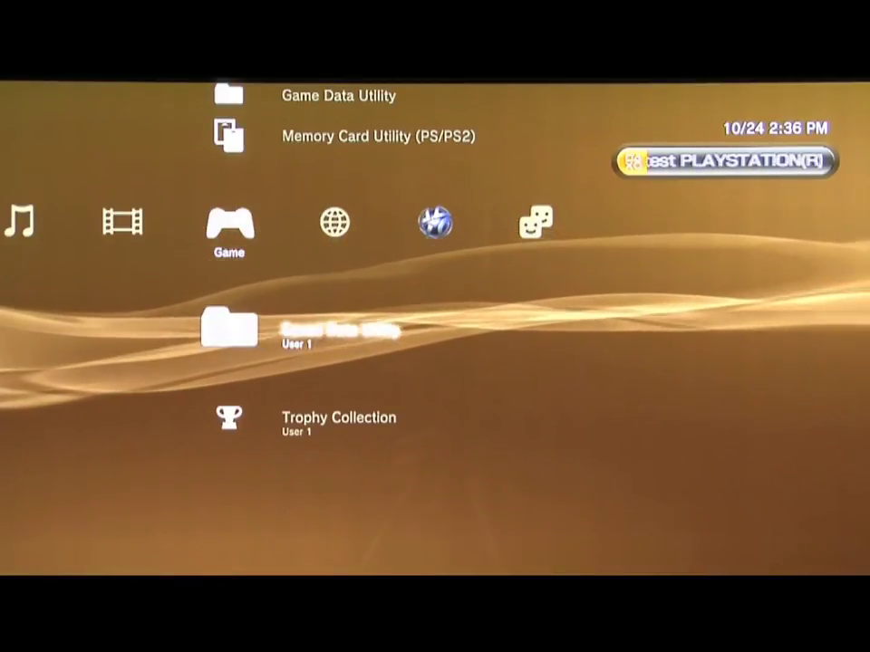
On the PS3 XMB, move to the Settings column and down to System Settings.
key(Left)
key(Left)
key(Left)
key(Left)
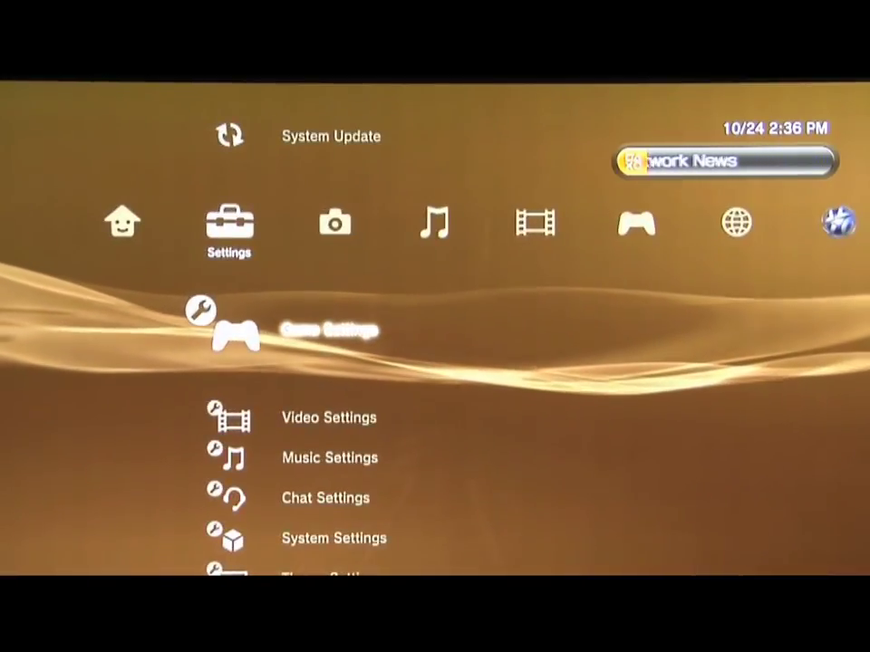
key(Down)
key(Down)
key(Down)
key(Down)
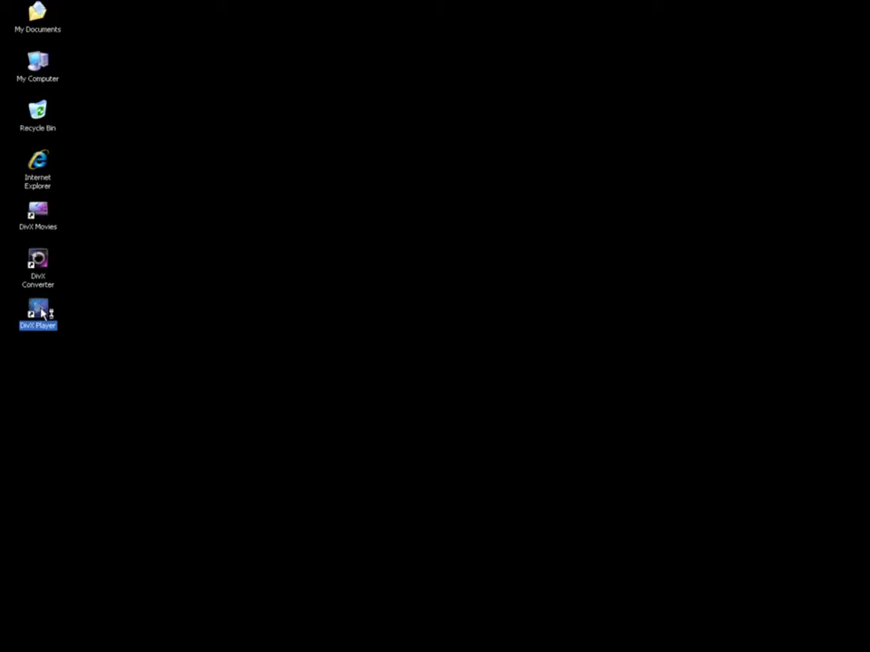
Launch DivX Player and choose VOD > Register a DivX Certified Device to bring up the account log-in.
double_click(42, 314)
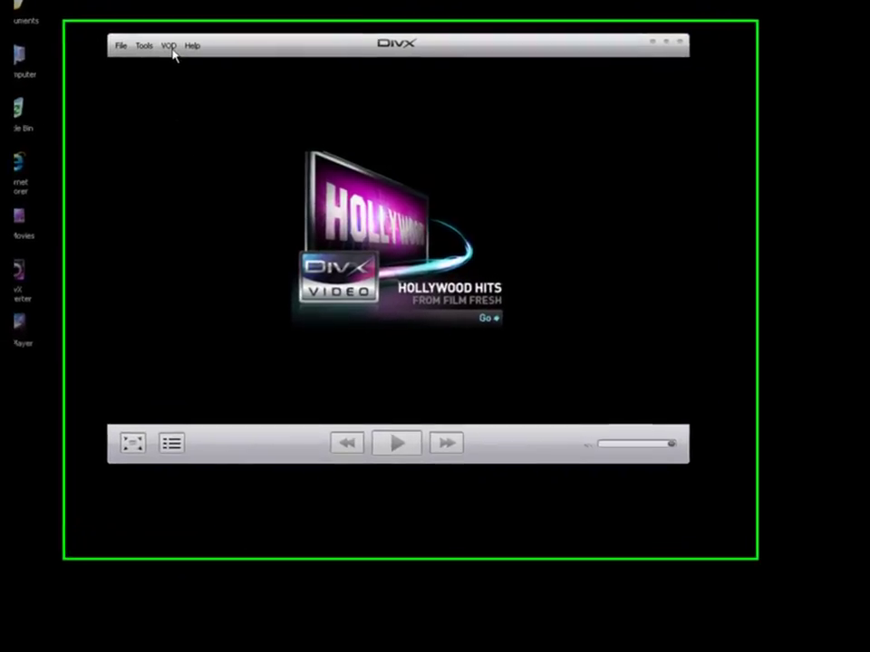
click(179, 51)
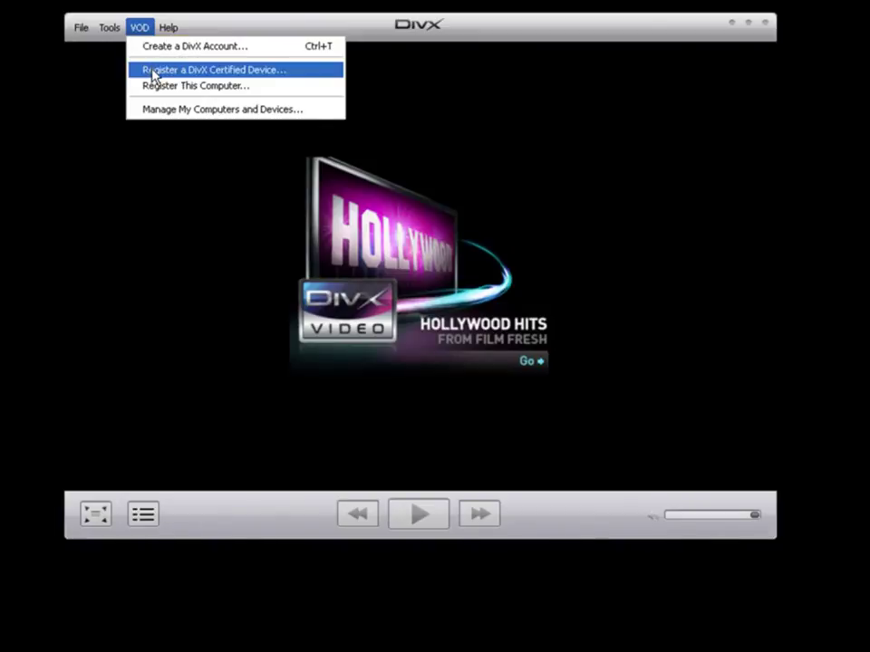
click(153, 73)
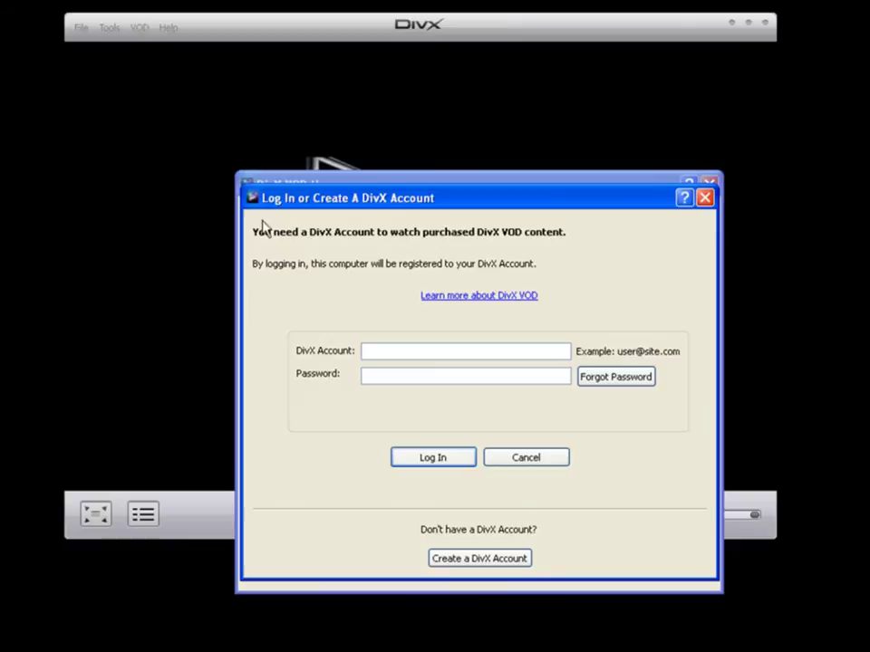
Create a new DivX account with name, e-mail and password, accepting the terms, then acknowledge the confirmation.
click(397, 353)
click(479, 559)
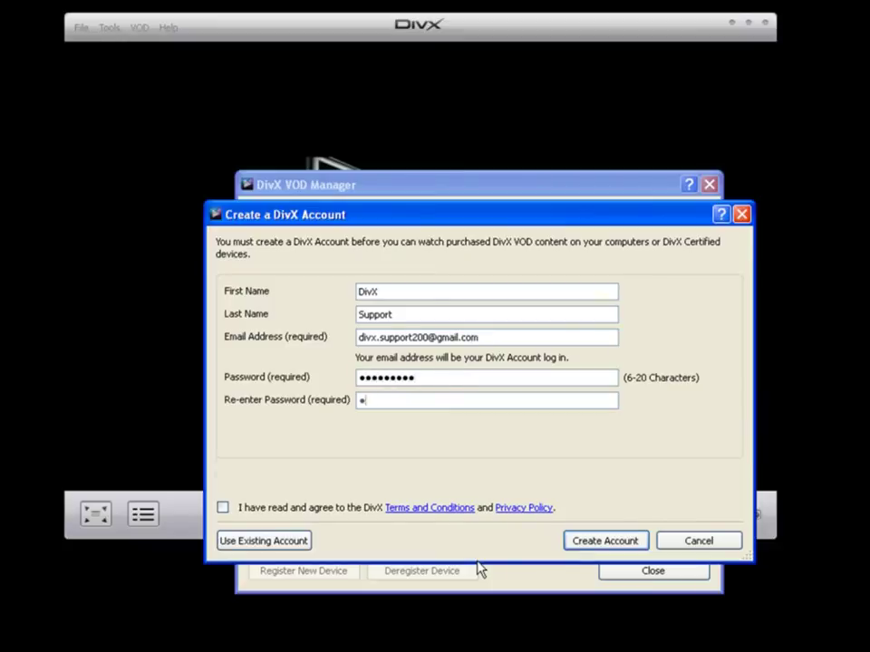
click(223, 508)
click(605, 541)
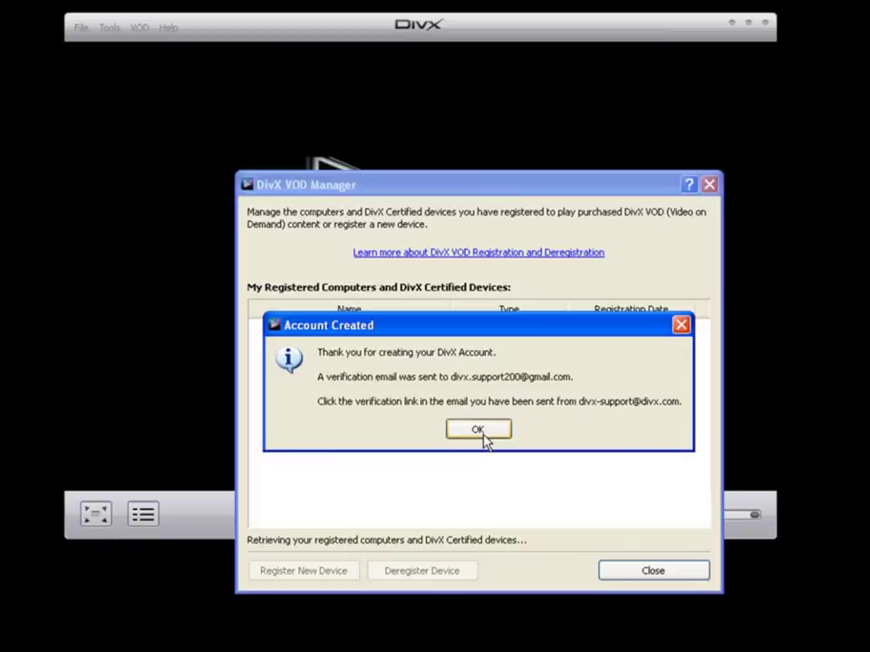
click(479, 429)
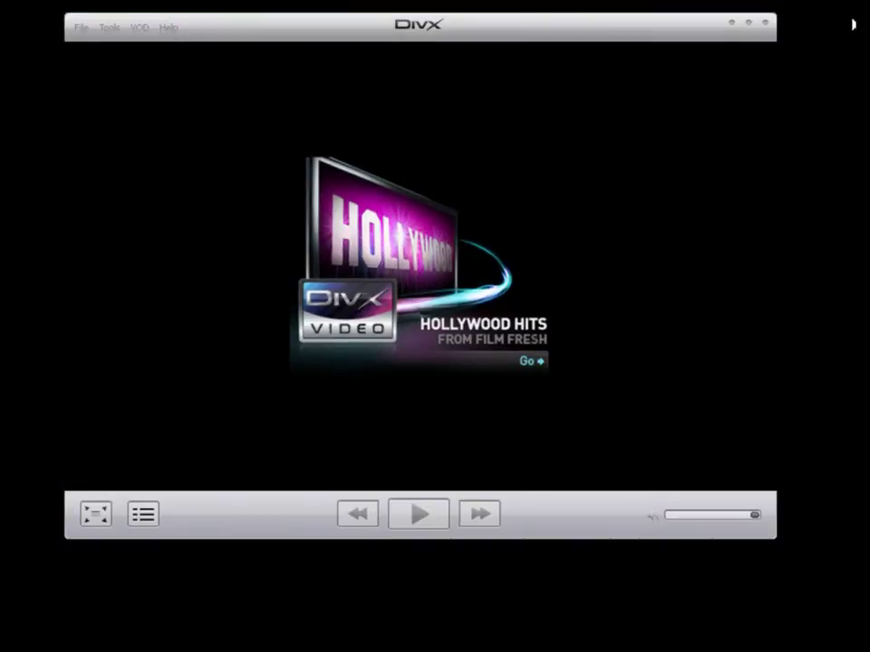
Reopen Register a DivX Certified Device, enter the PS3's registration code, and continue to Download.
click(144, 30)
click(152, 73)
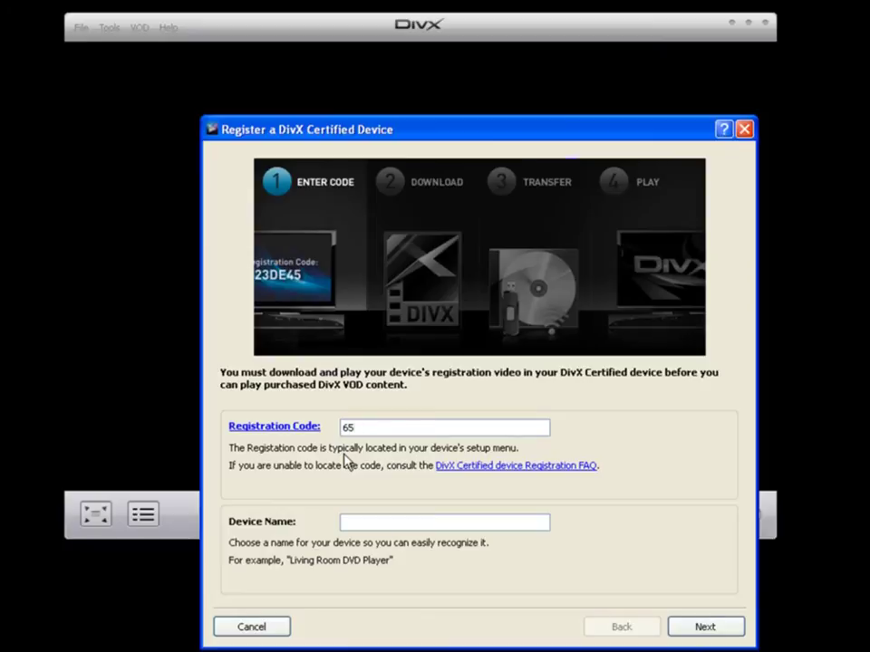
text(3UUFHY)
click(705, 627)
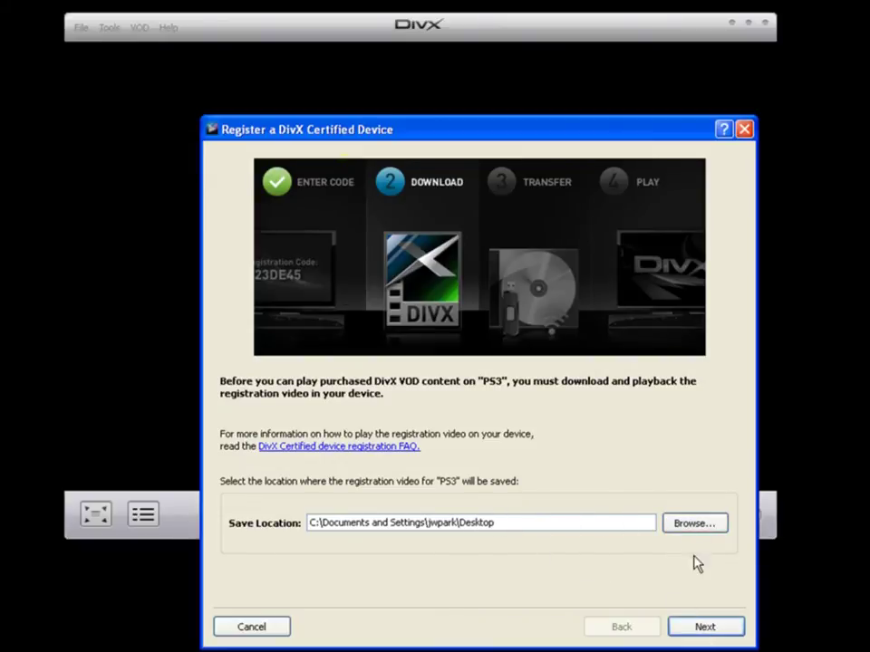
Download the PS3.divx registration video to the Desktop, pass the Transfer step, and close the wizard.
click(705, 627)
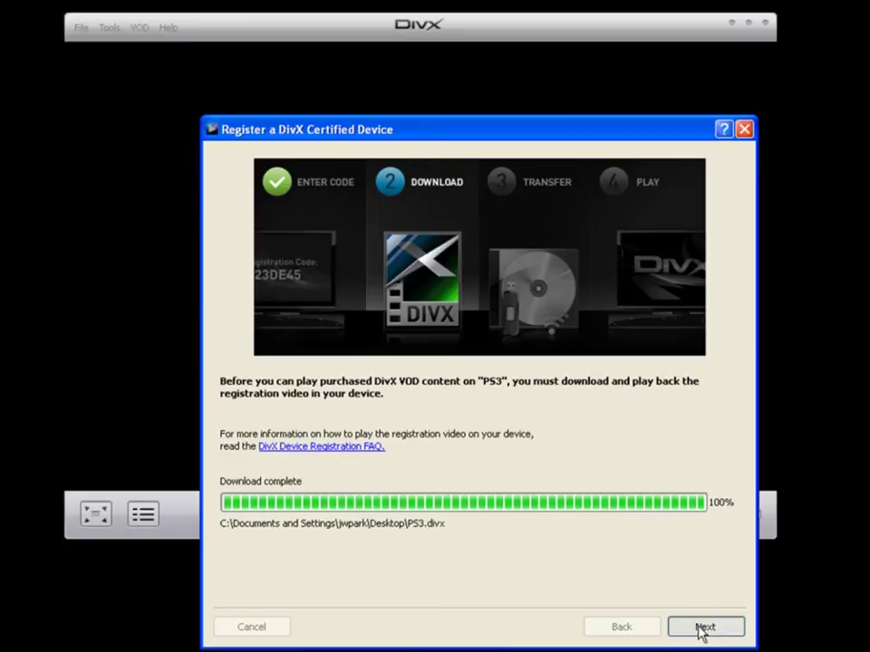
click(701, 631)
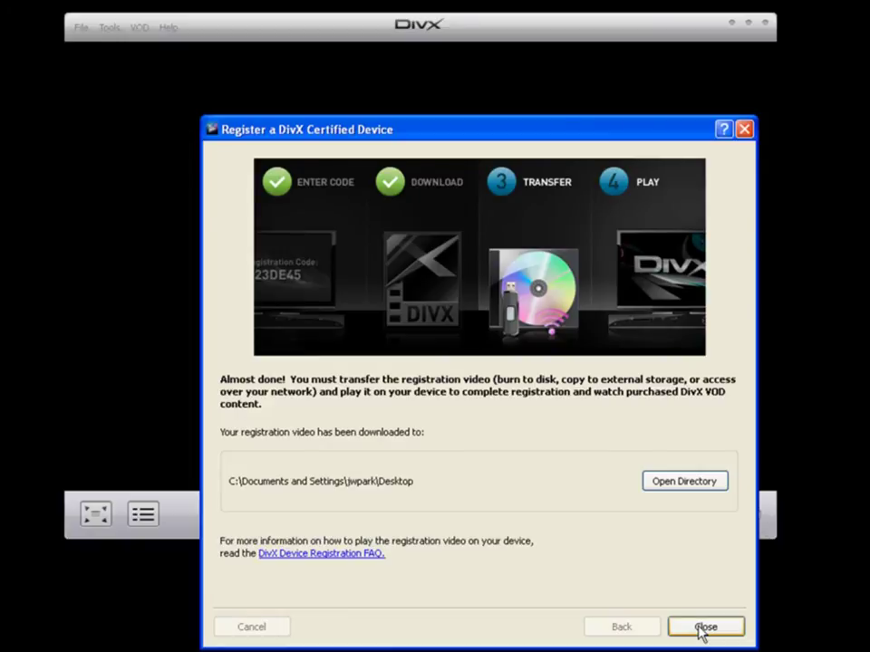
click(699, 631)
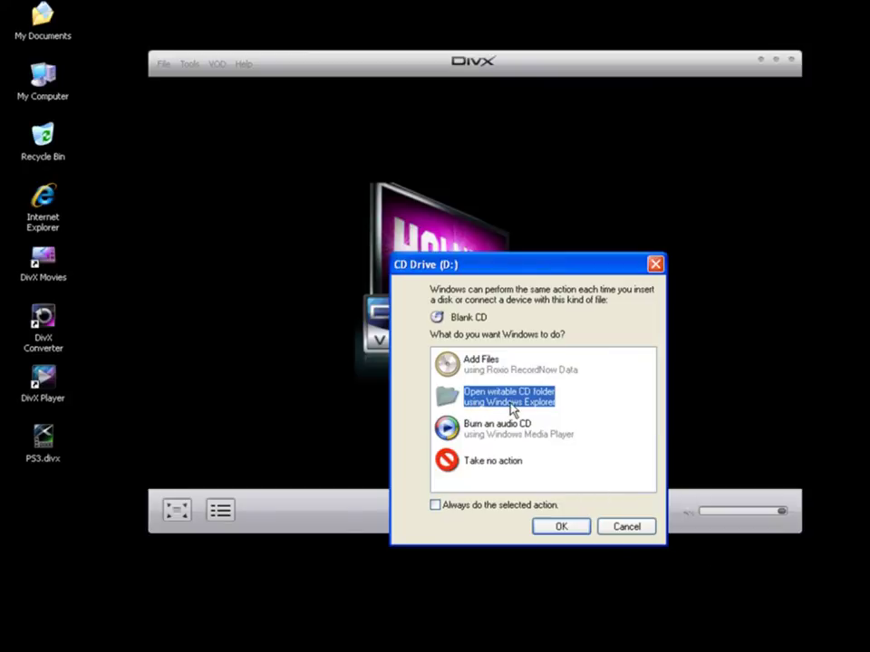
Copy PS3.divx into the blank CD folder and burn it with the default disc name.
click(561, 527)
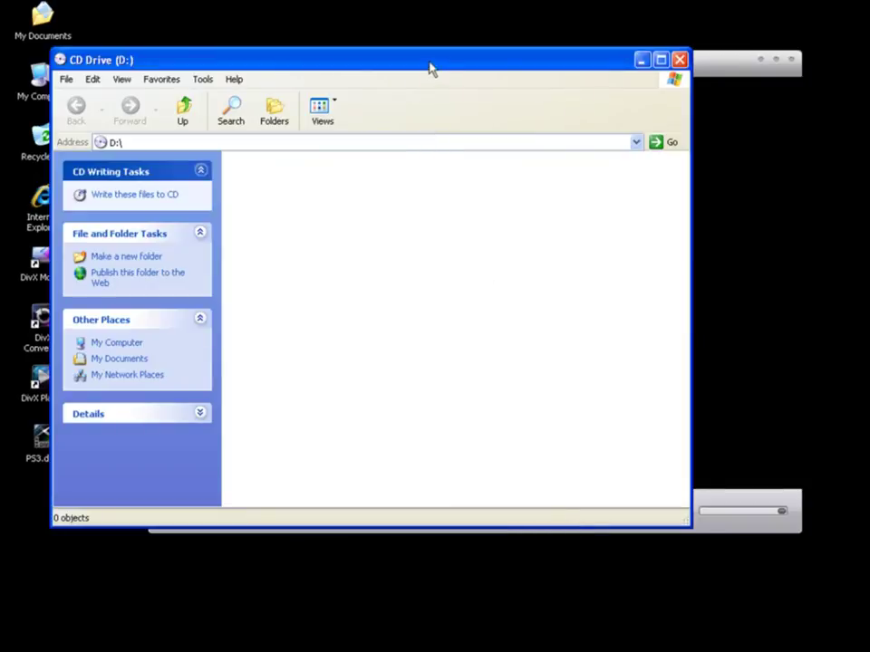
drag(430, 68, 512, 70)
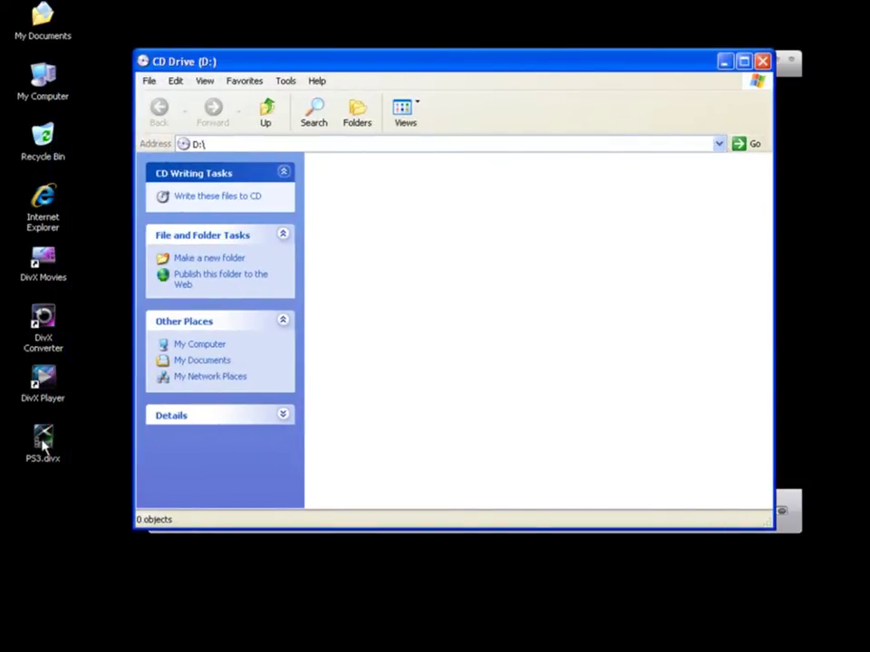
mouse_move(43, 444)
mouse_down()
mouse_move(189, 333)
mouse_move(377, 221)
mouse_up()
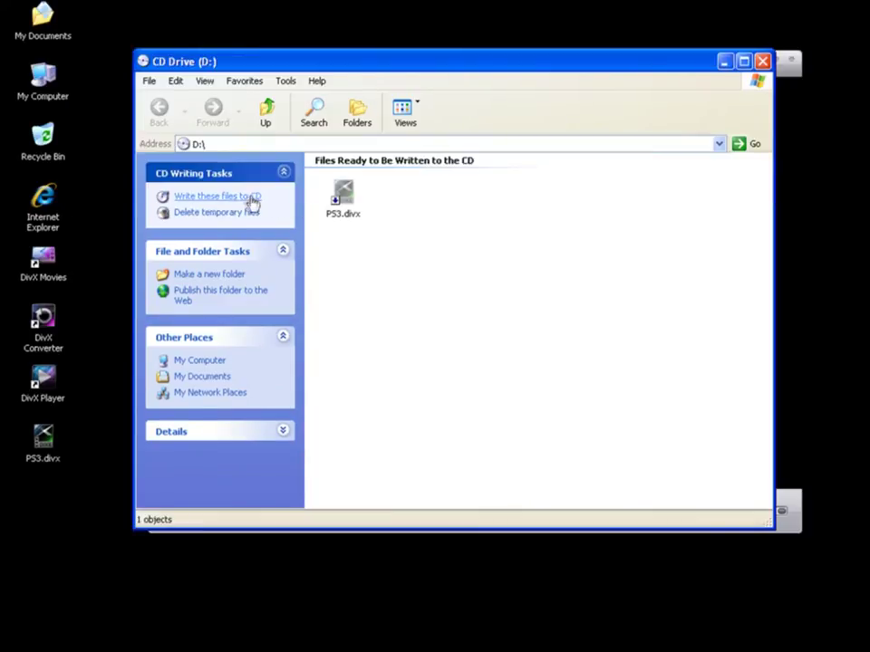
click(222, 198)
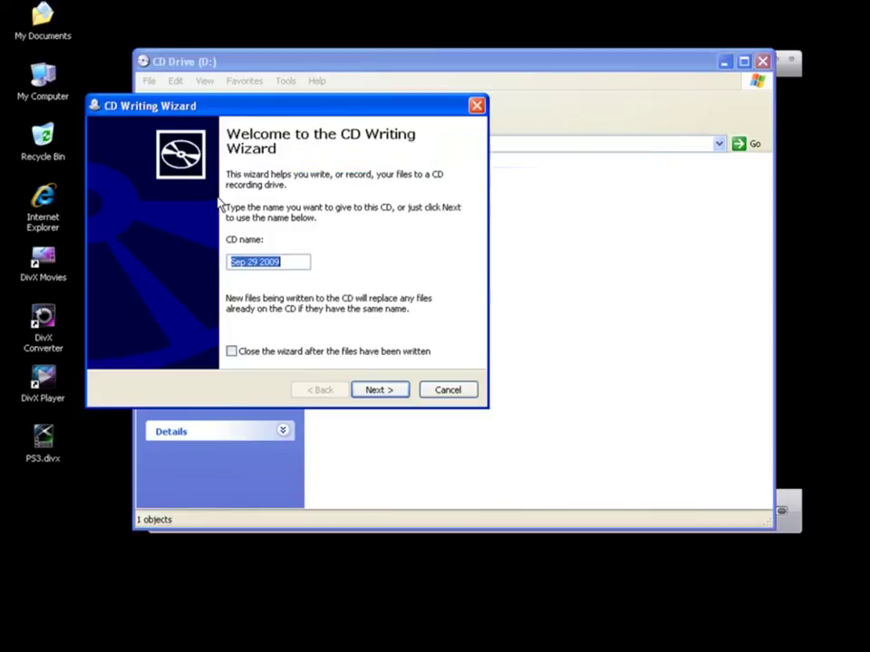
click(379, 391)
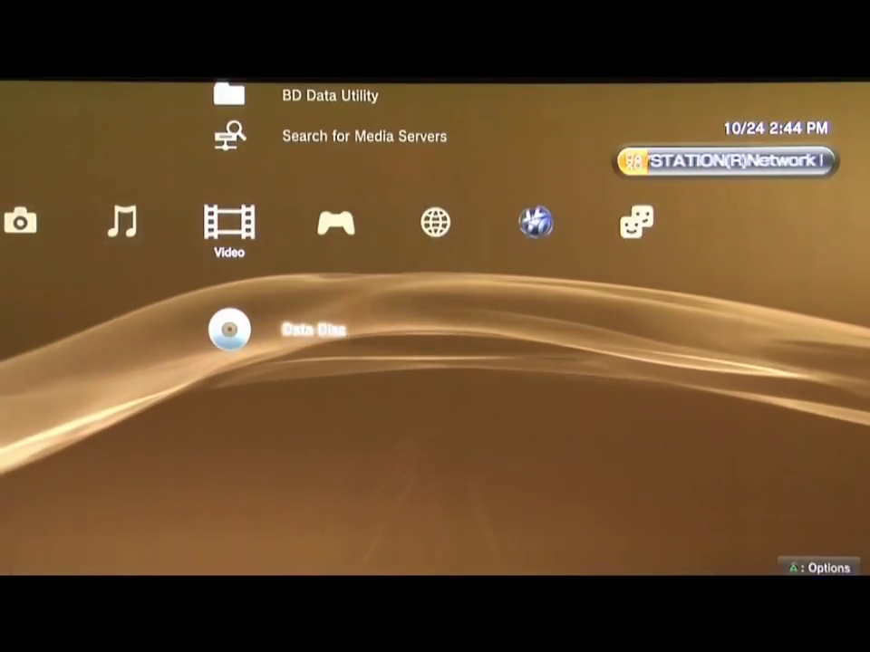
Open the Data Disc in the PS3 Video column to list the My PS3 activation file video.
key(Return)
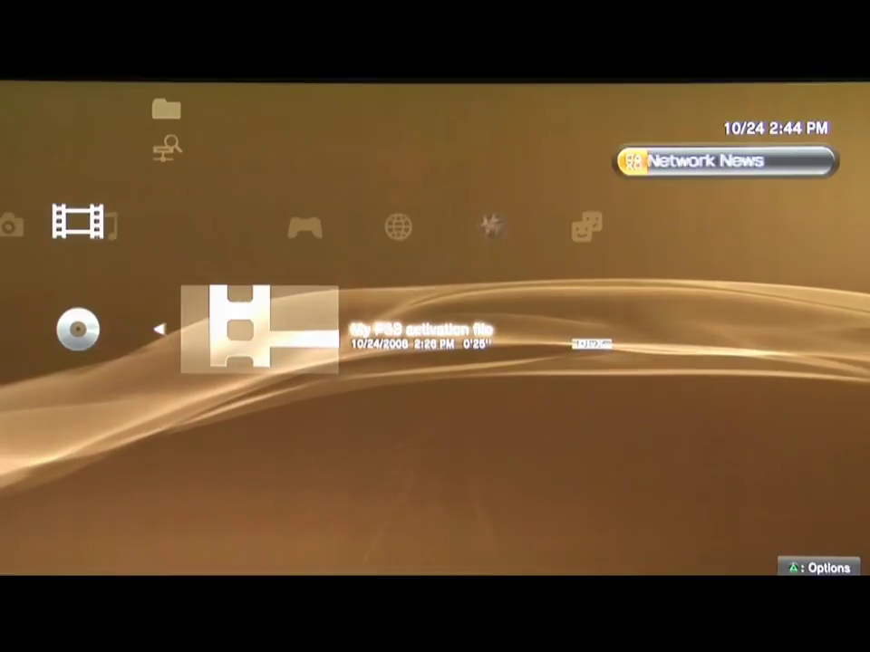